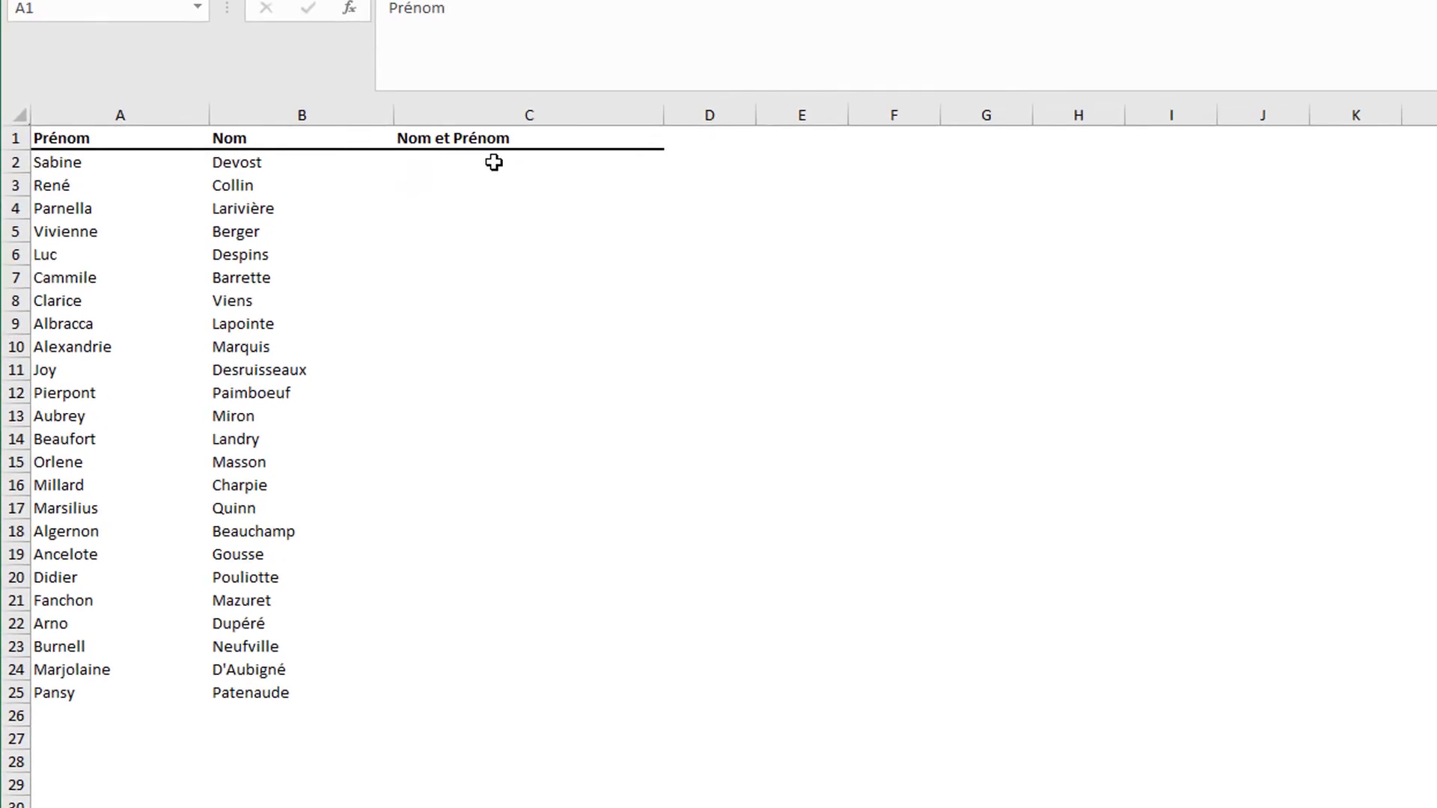
# Enter the formula =A2&" "&B2 in C2 to join first and last name with a space
pyautogui.click(494, 163)
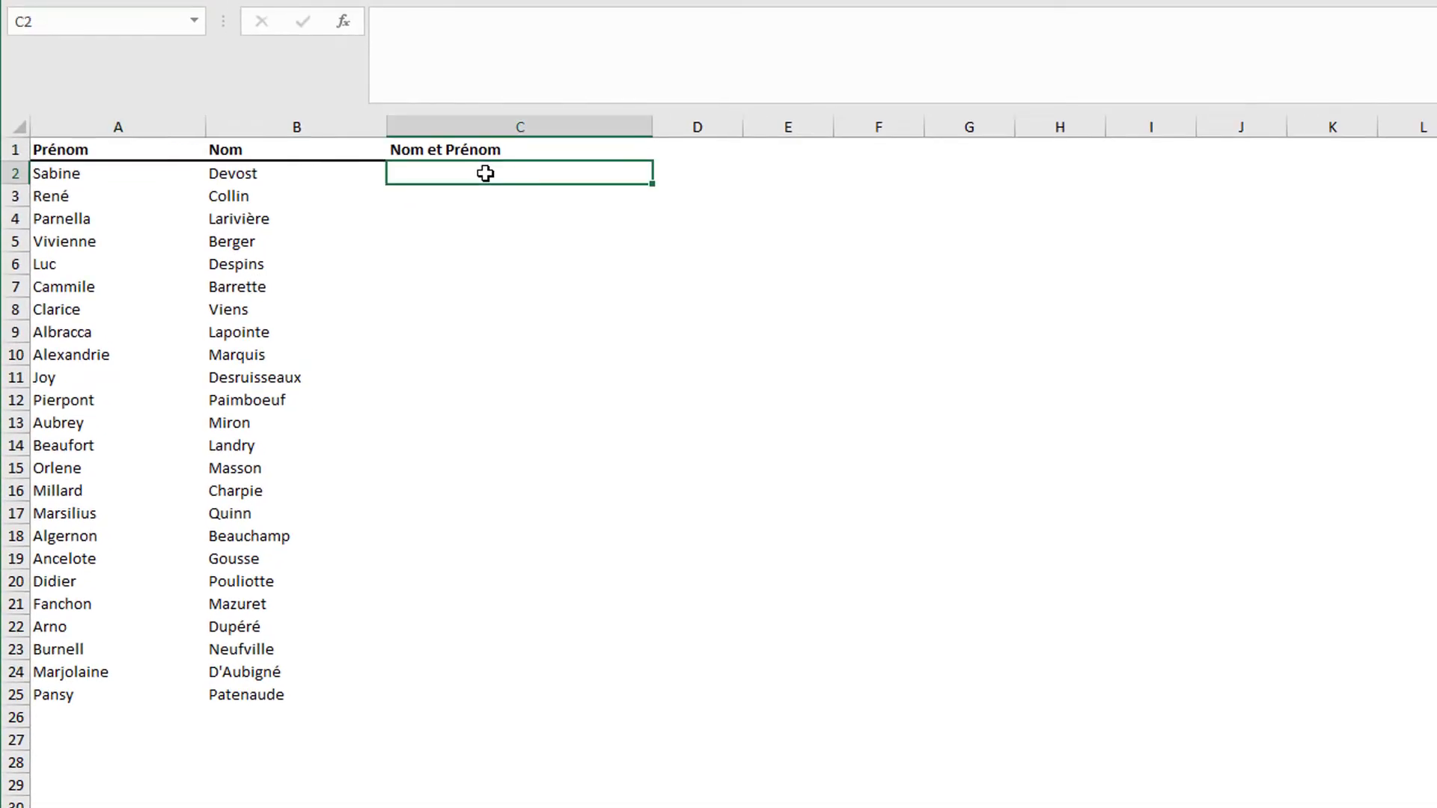
pyautogui.write('=')
pyautogui.click(57, 174)
pyautogui.write('&')
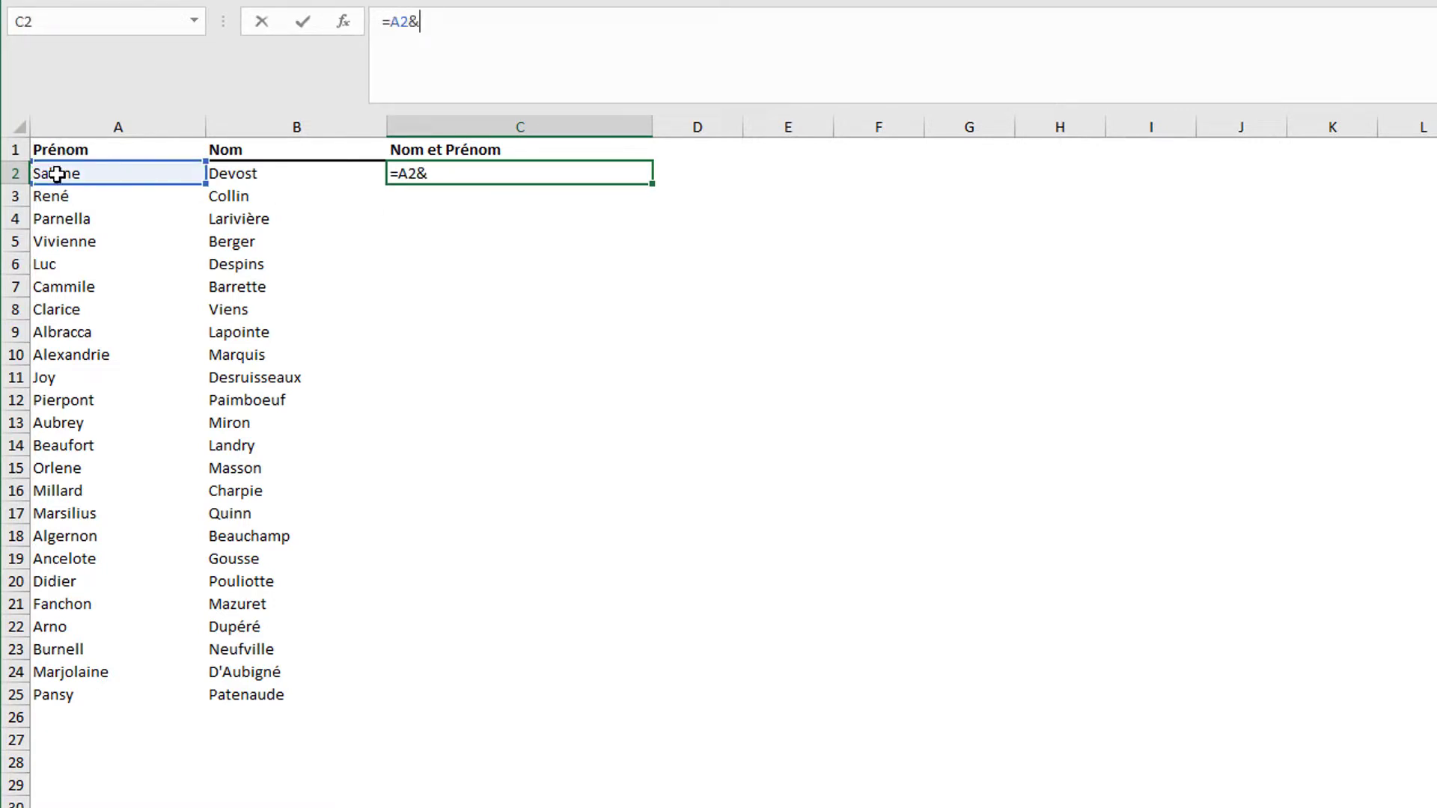
pyautogui.write('" "')
pyautogui.write('&')
pyautogui.click(238, 174)
pyautogui.press('Return')
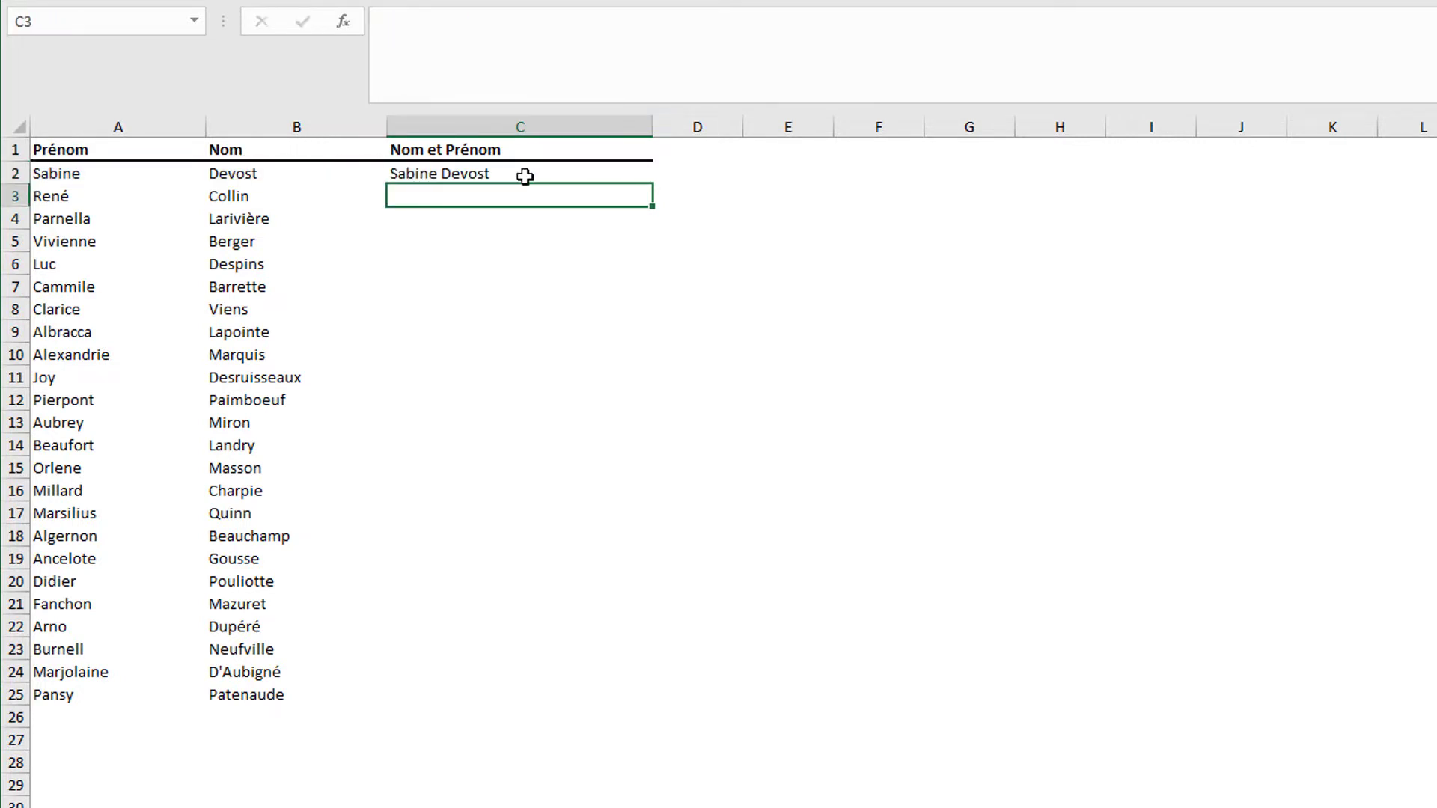
pyautogui.click(524, 175)
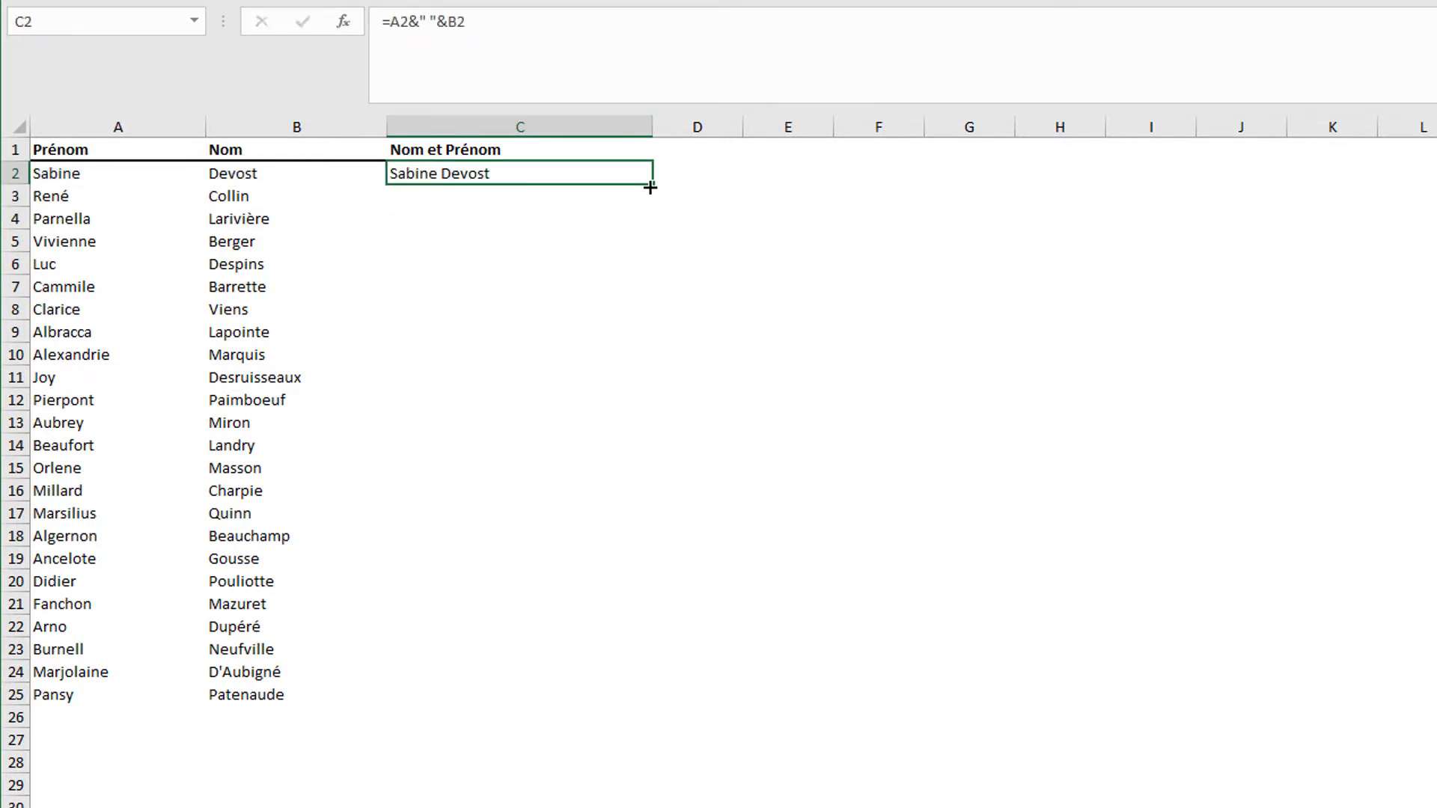
# Fill the C2 formula down to C25 using 'Recopier les valeurs sans la mise en forme'
pyautogui.moveTo(649, 187); pyautogui.dragTo(598, 701)
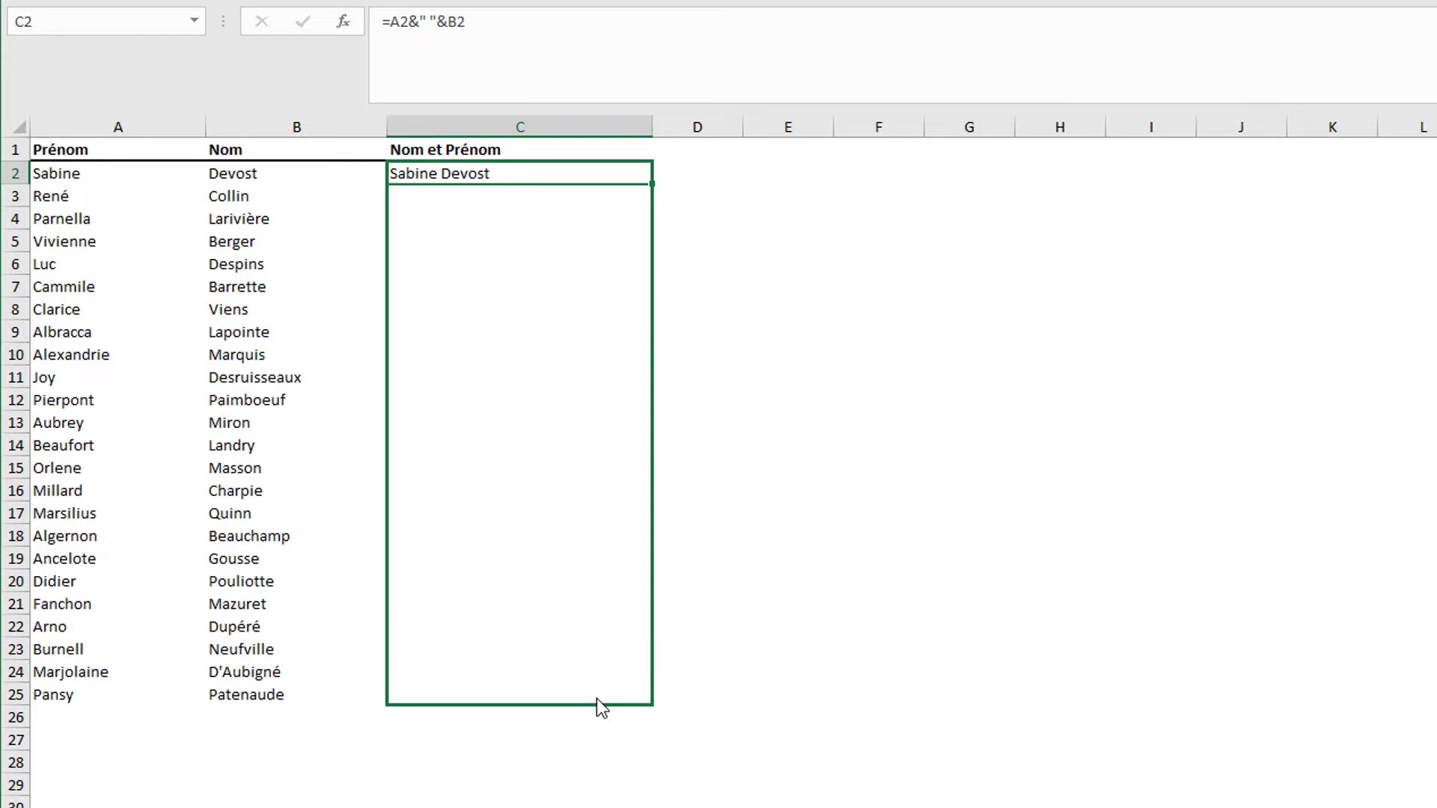
pyautogui.moveTo(596, 699); pyautogui.dragTo(596, 699)
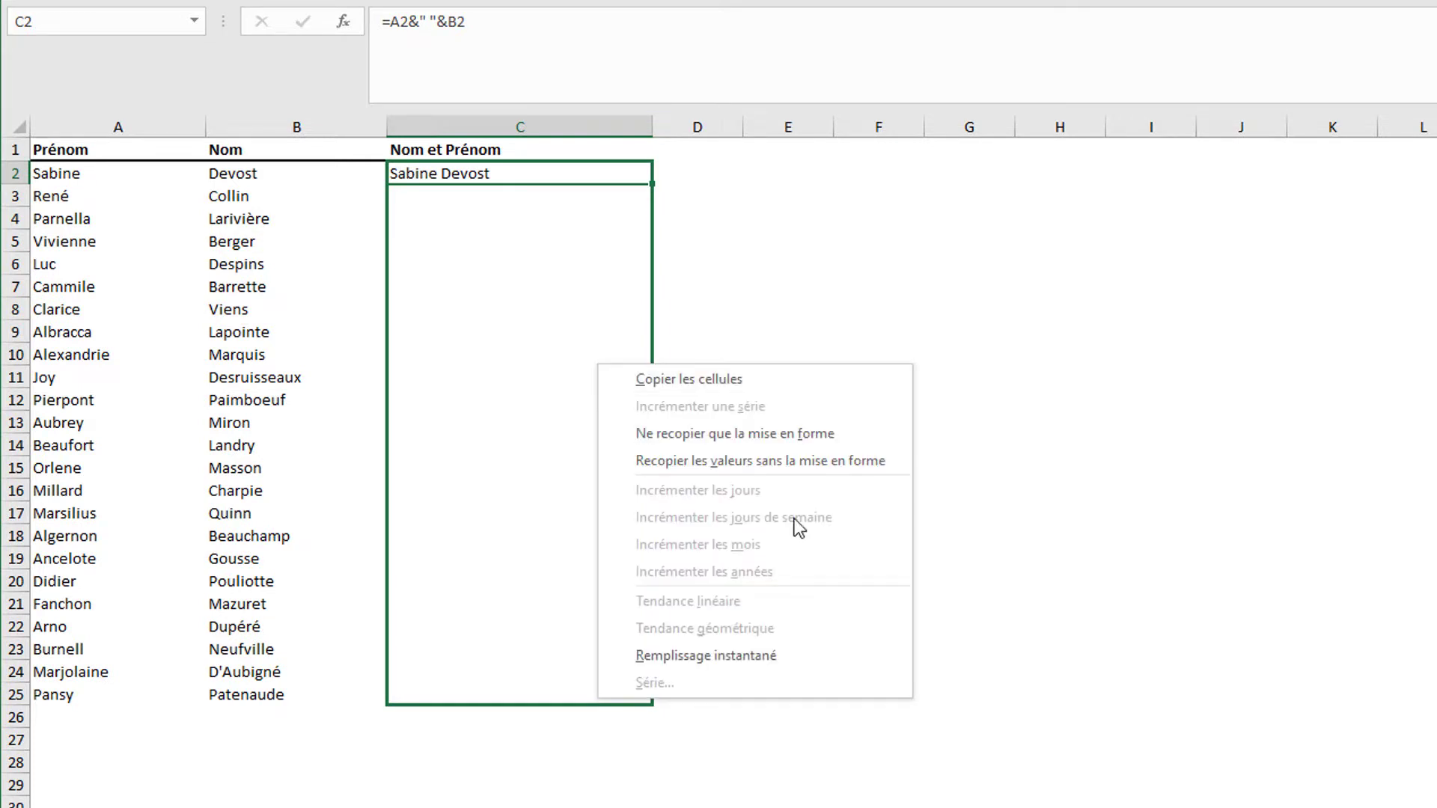
pyautogui.click(816, 474)
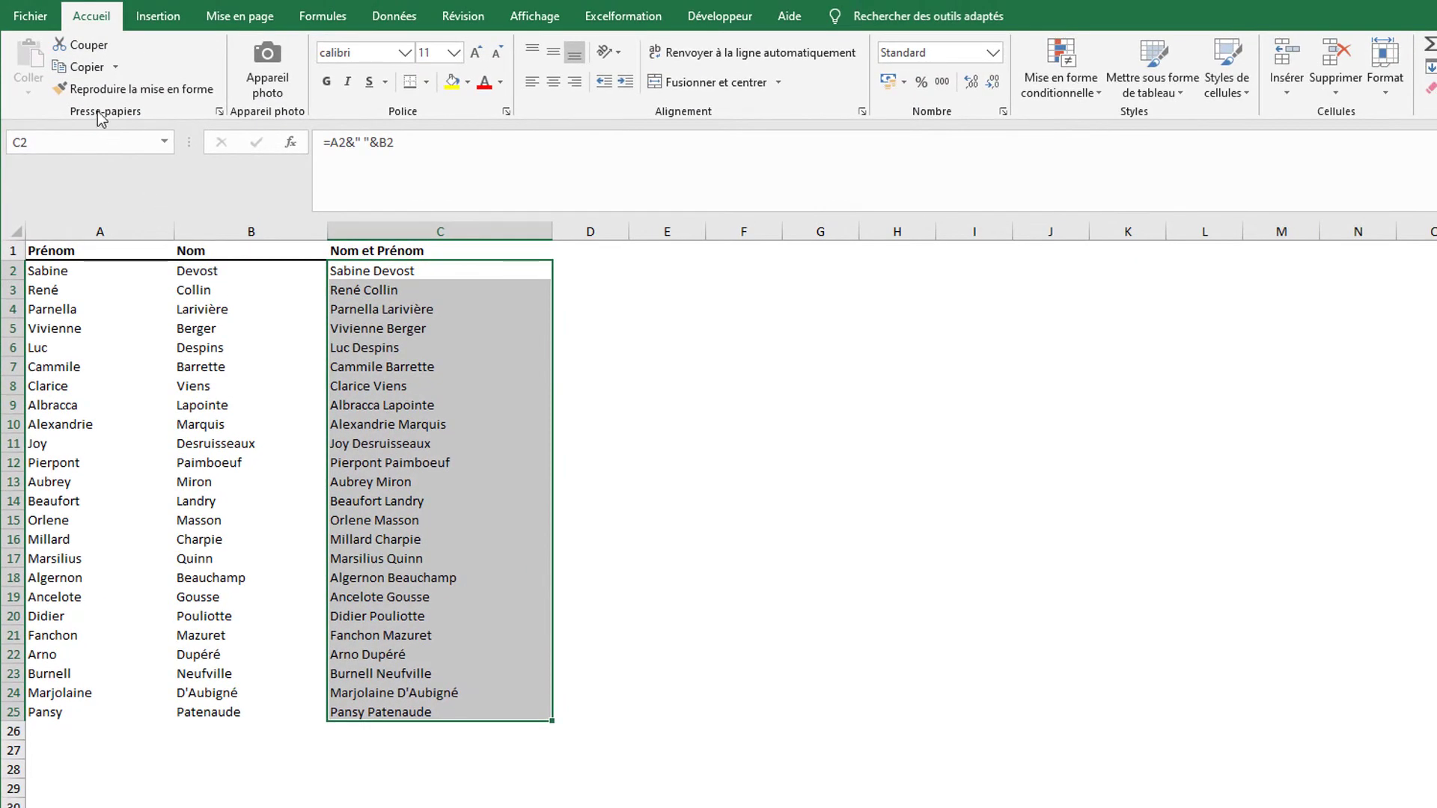
# Paste C2:C25 back over itself as values, then check C12 and C4 hold plain text
pyautogui.click(84, 68)
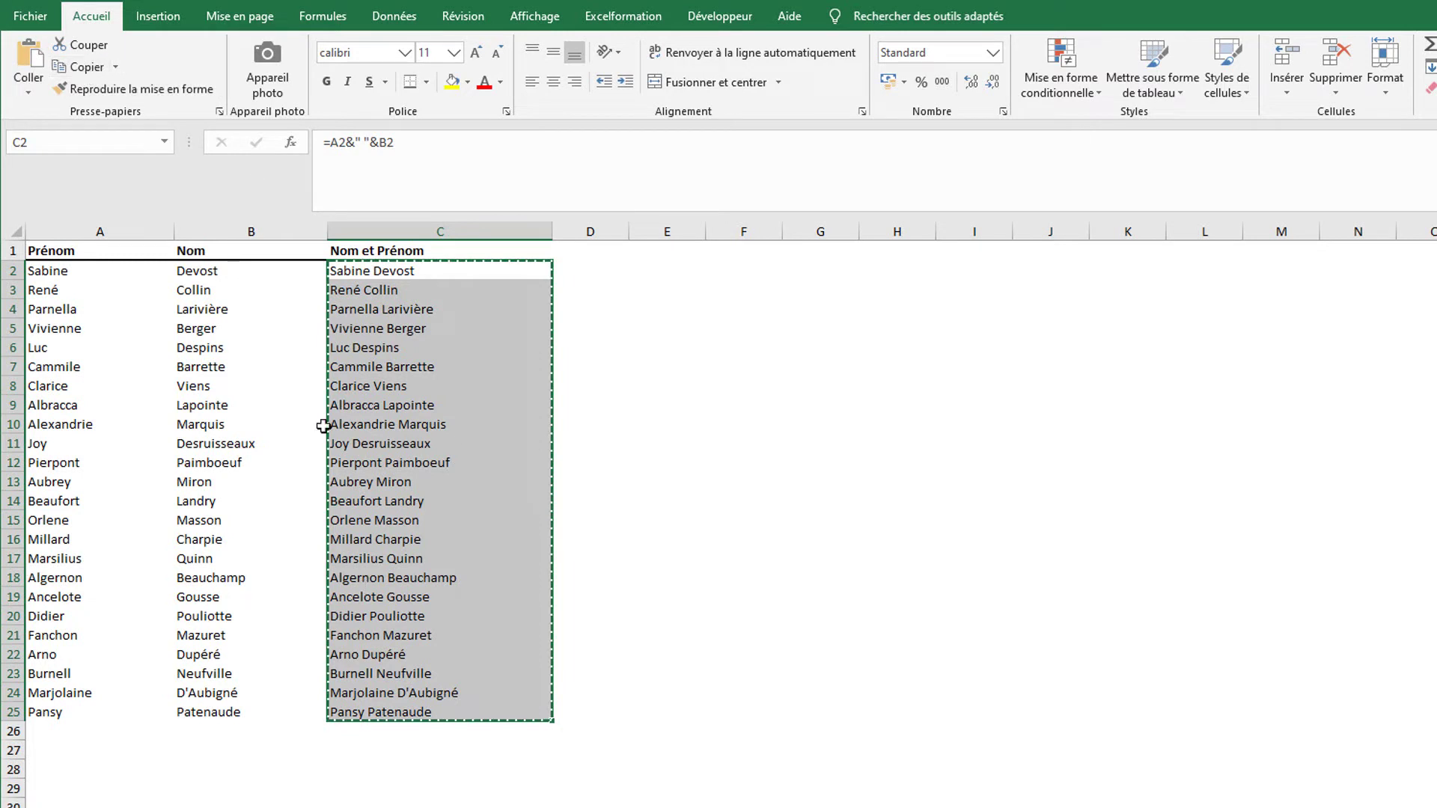
pyautogui.click(34, 88)
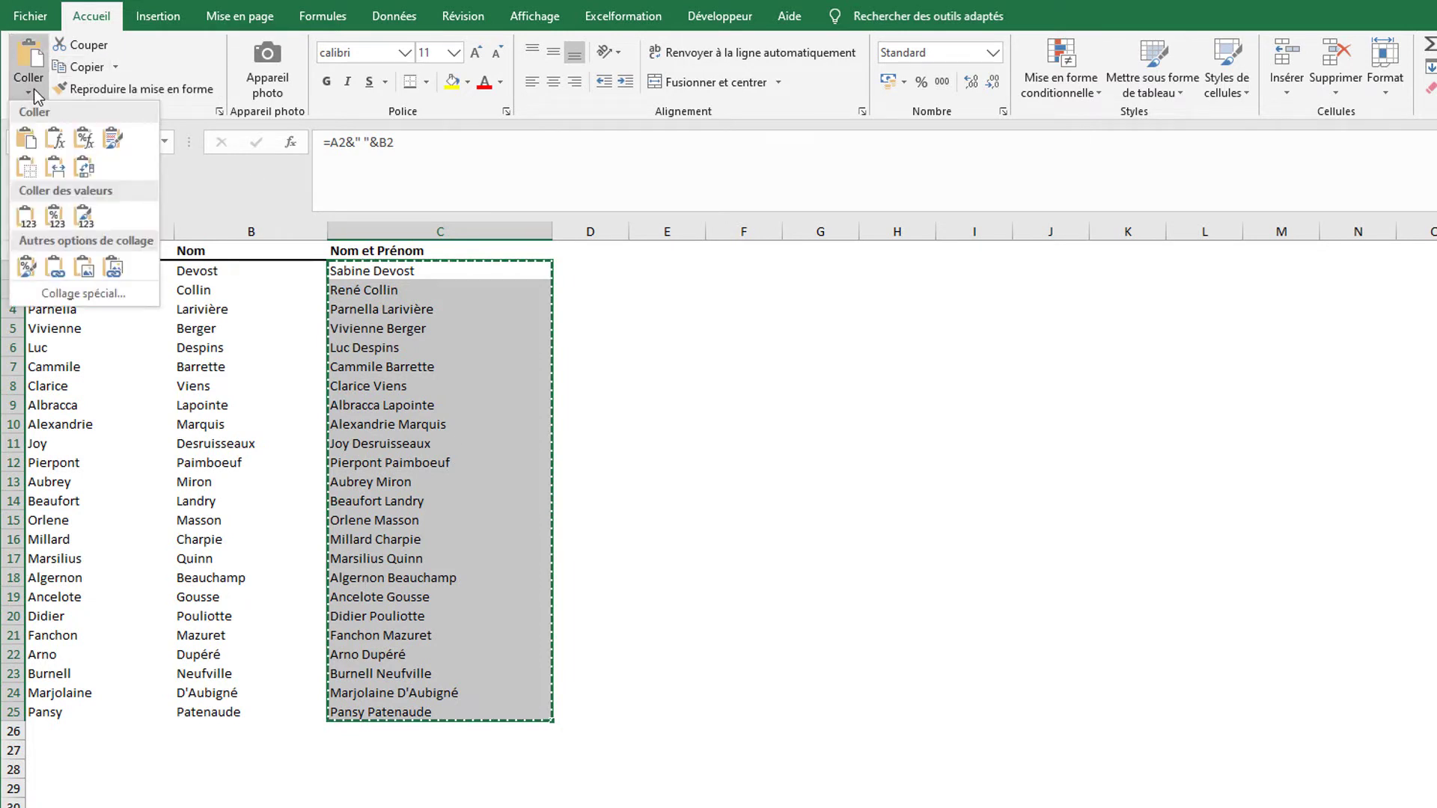
pyautogui.click(30, 219)
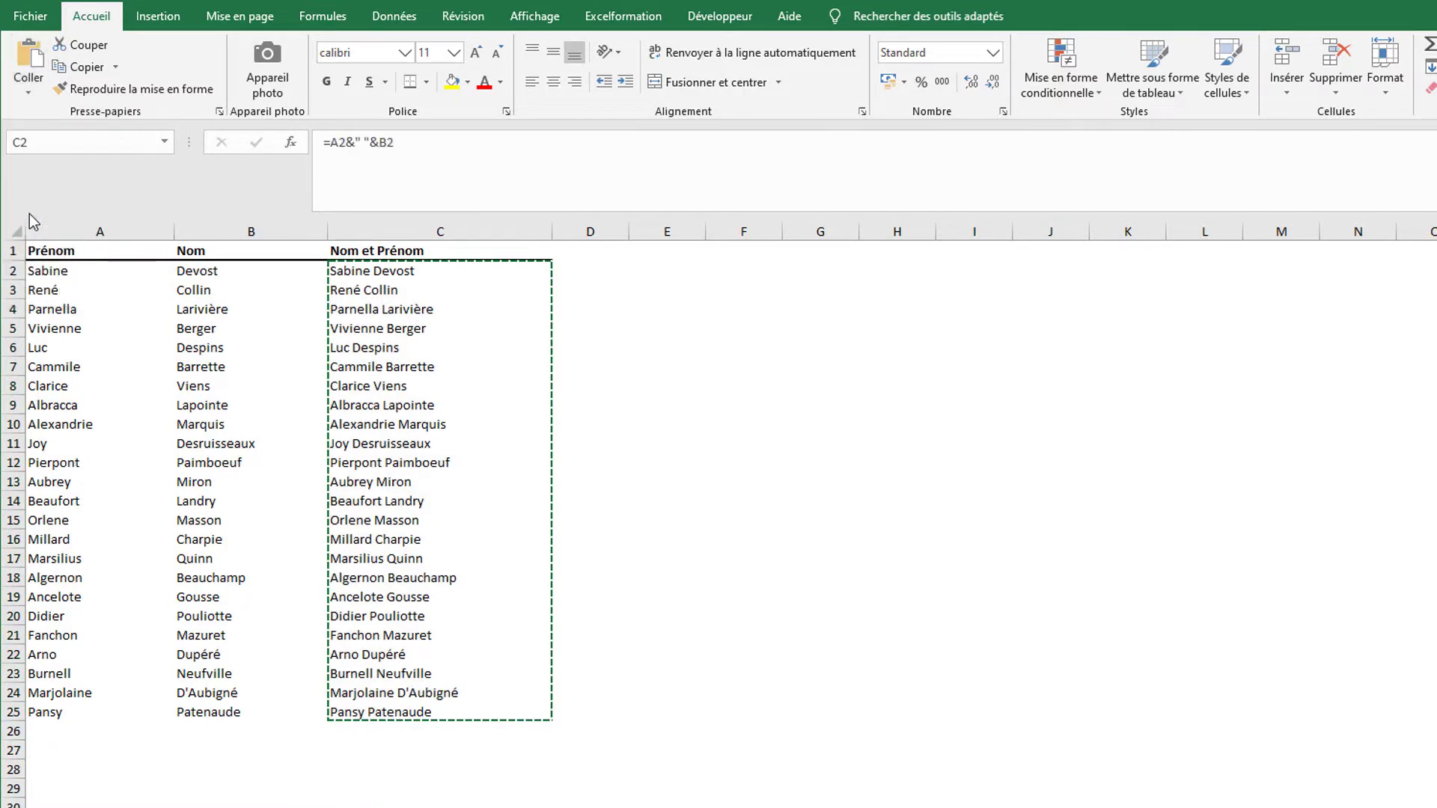
pyautogui.click(361, 459)
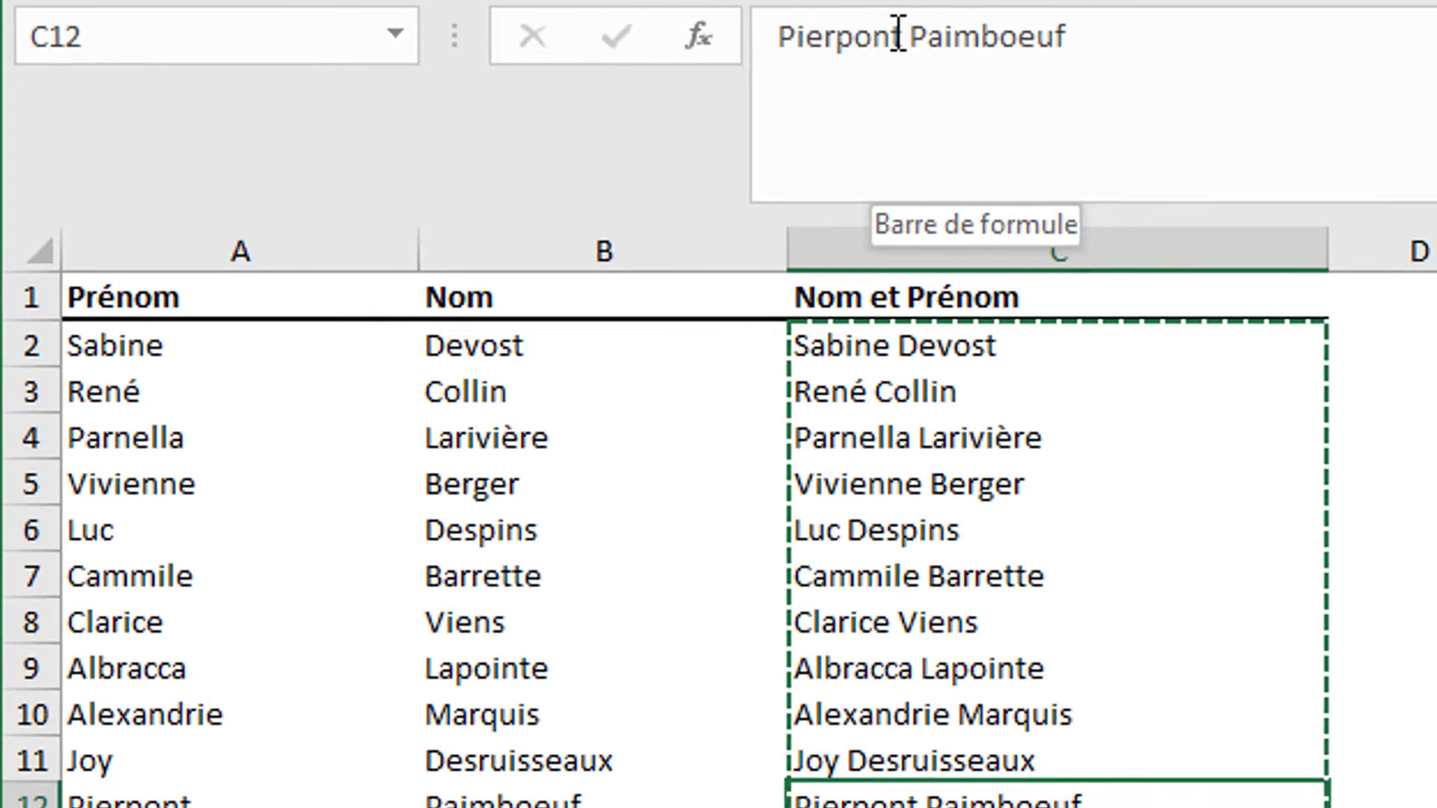
pyautogui.click(490, 250)
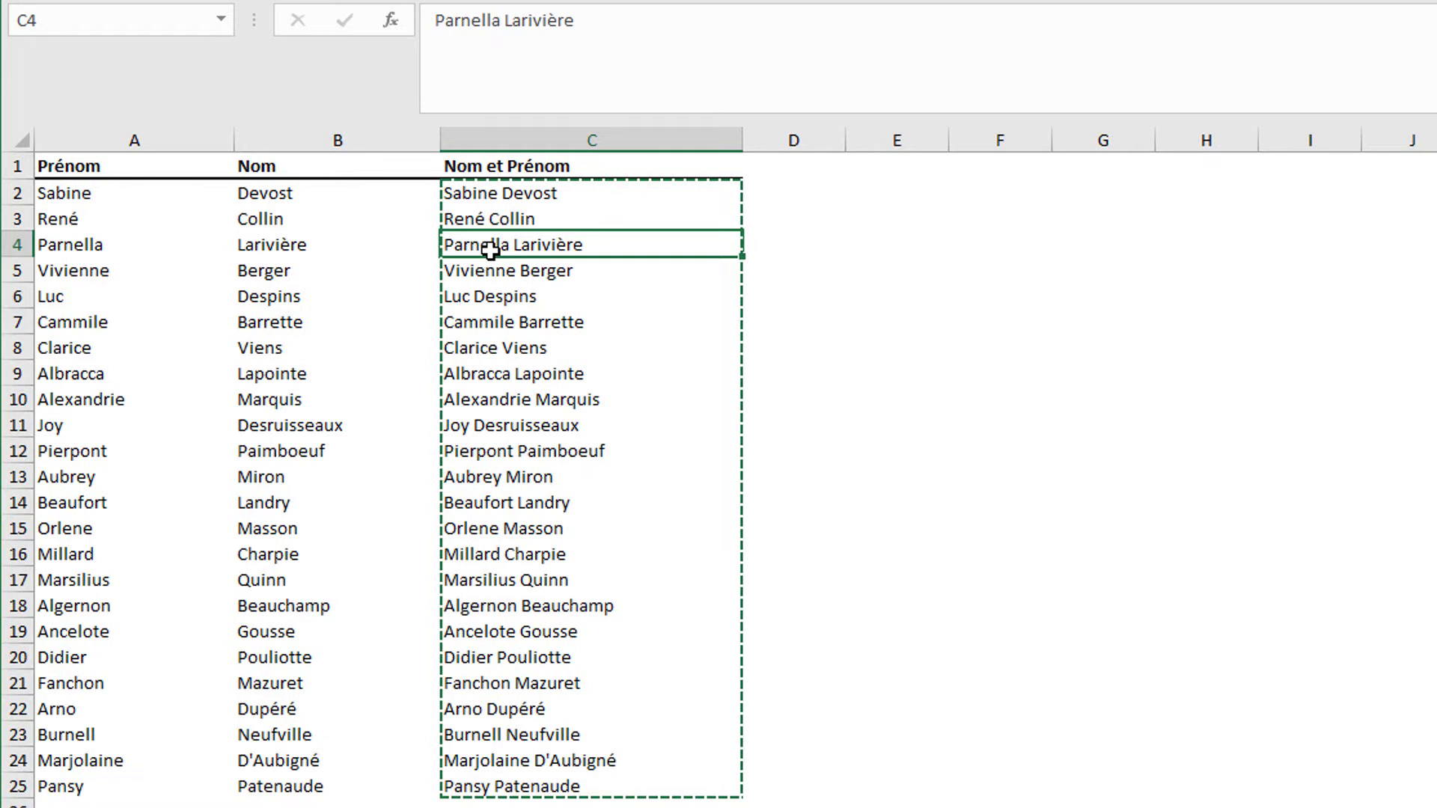
# Type row 2's full name into C2 and row 3's full name into C3 by hand
pyautogui.press('Up')
pyautogui.press('Up')
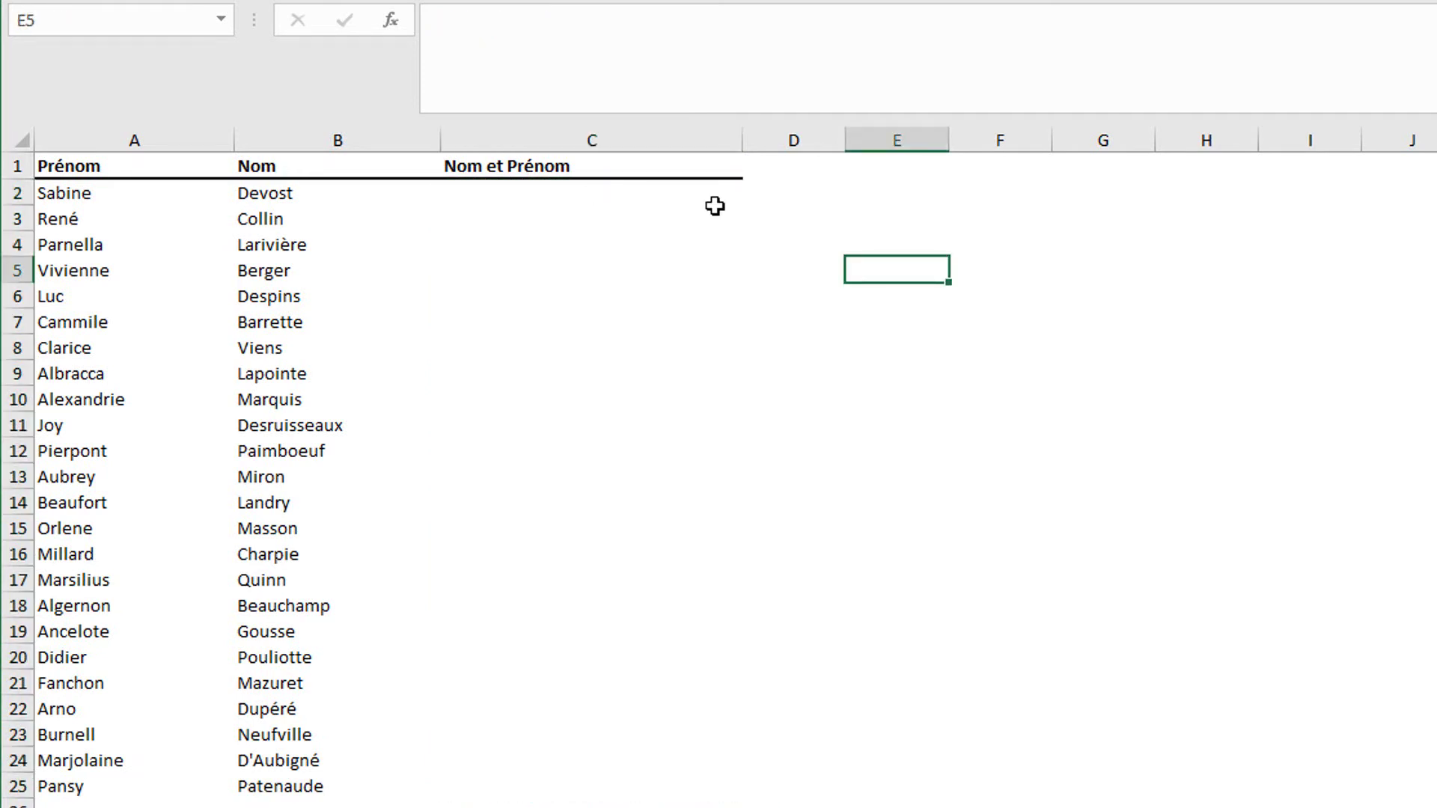
pyautogui.click(684, 192)
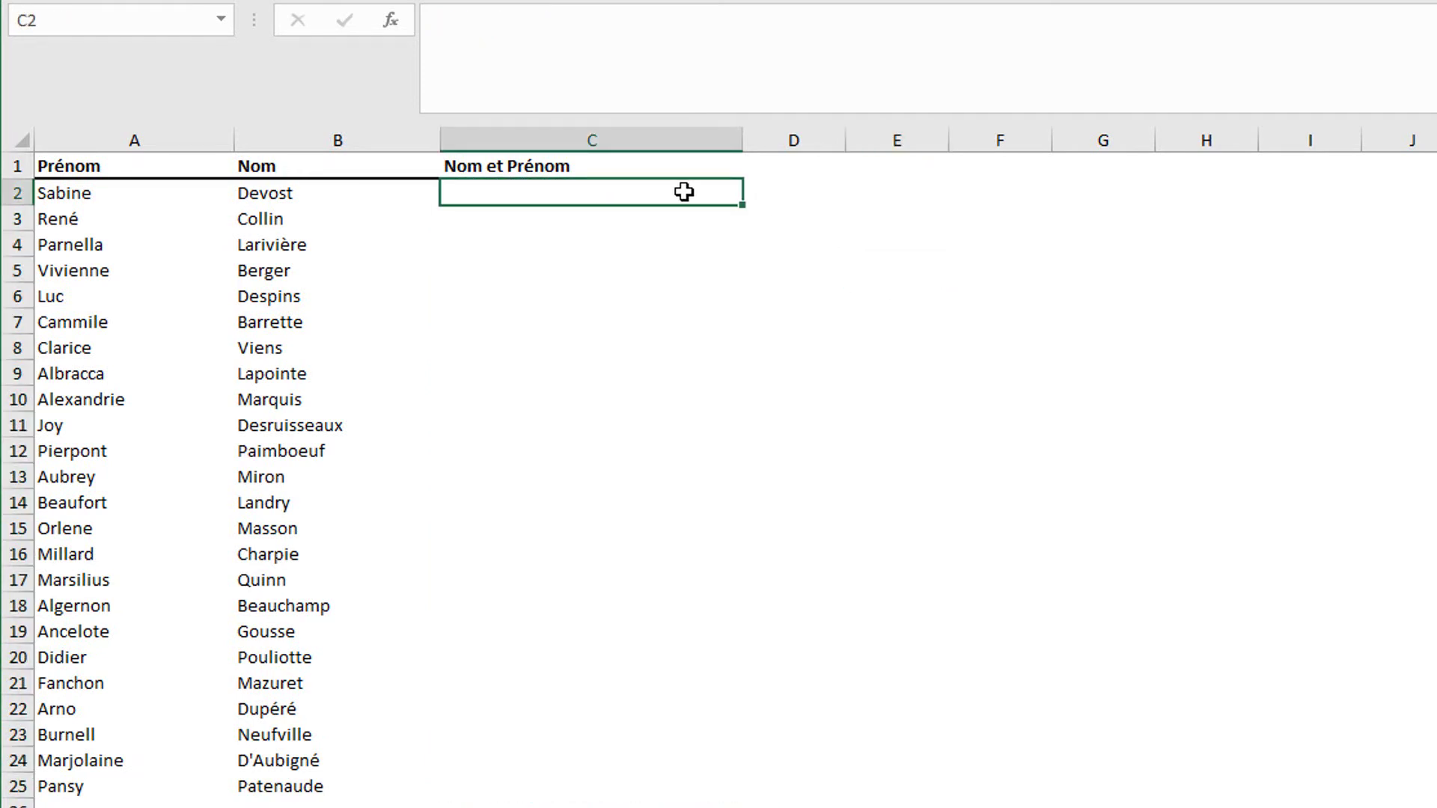
pyautogui.write('Sabine D')
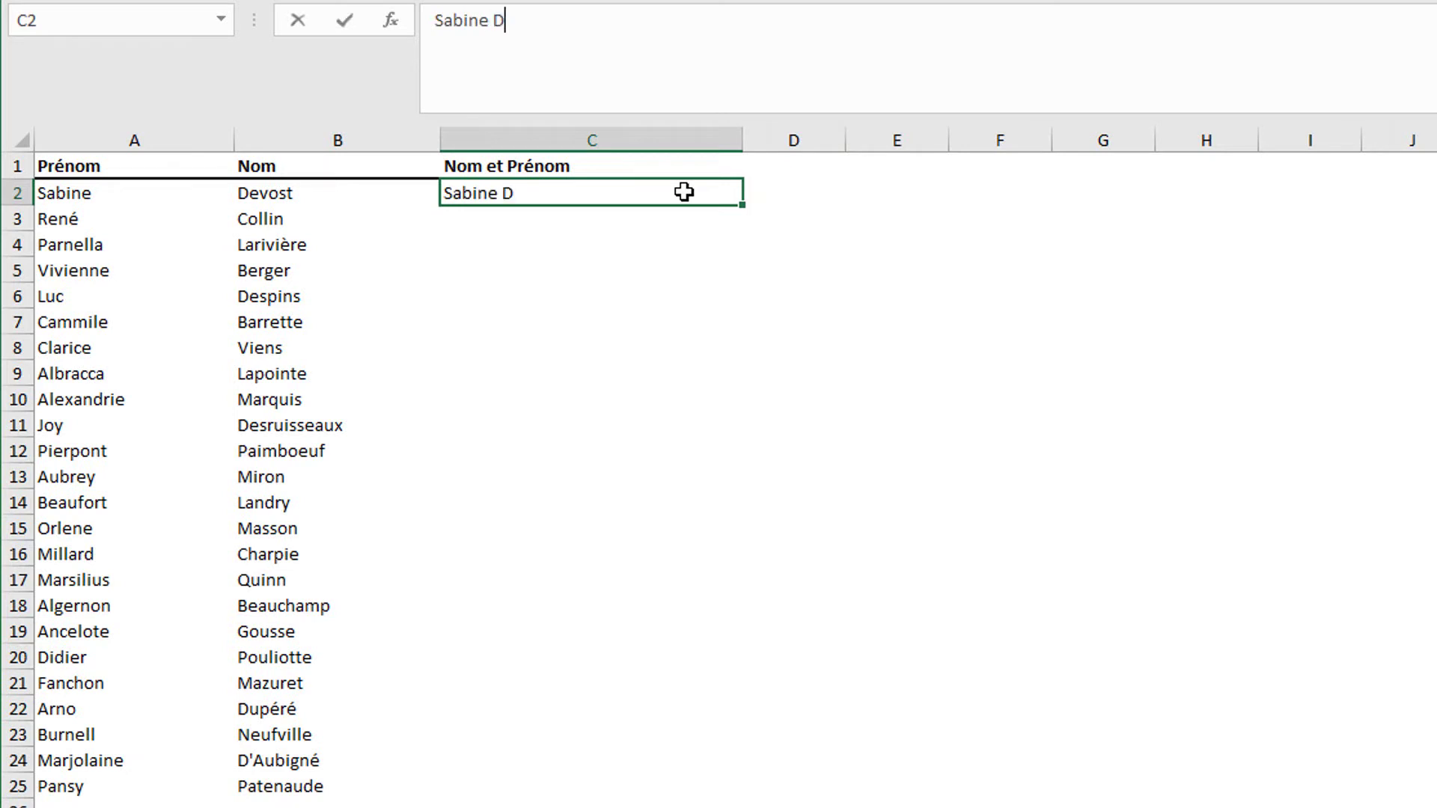
pyautogui.write('evost')
pyautogui.press('Return')
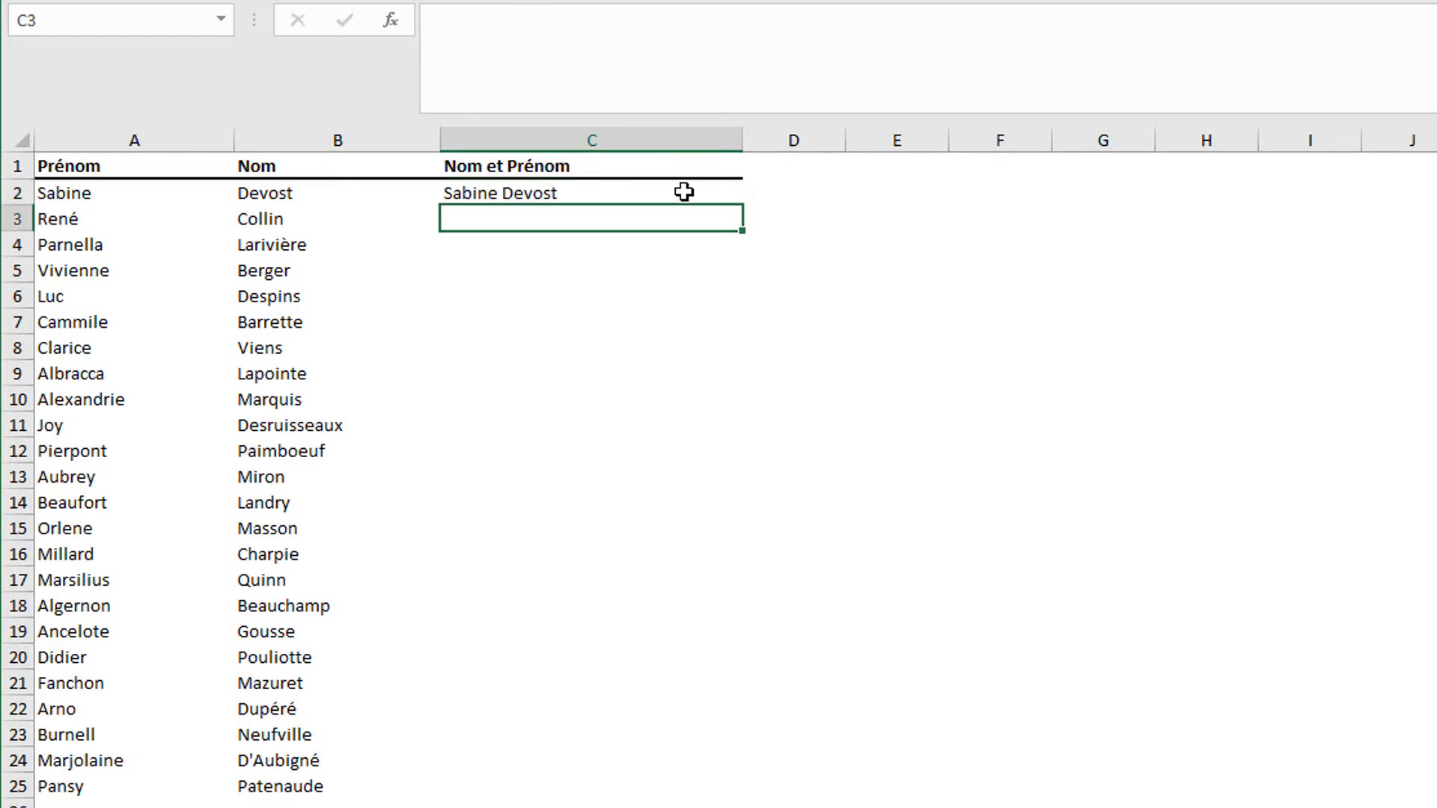
pyautogui.write('René Collin')
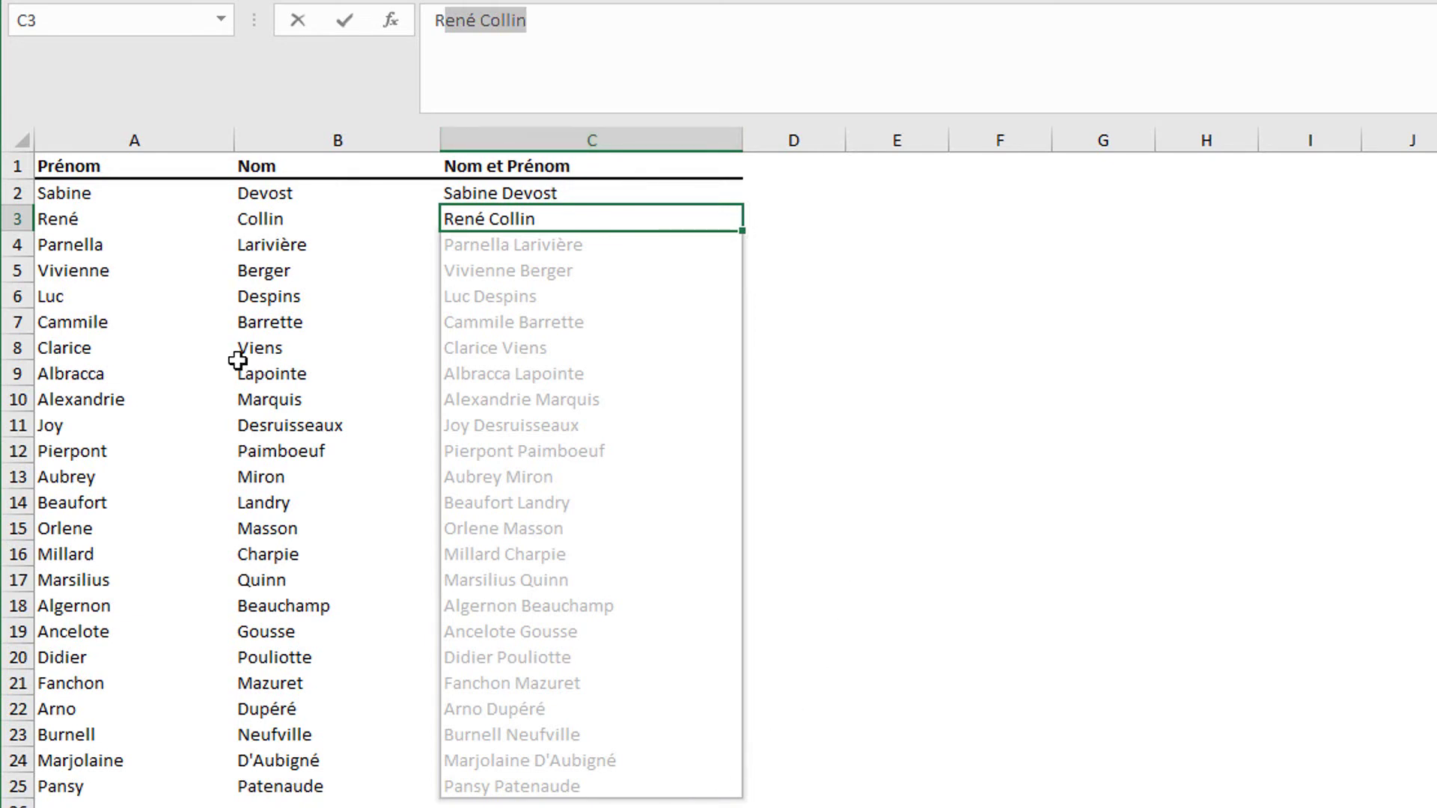
# Accept the Flash Fill suggestions via 'Accepter les suggestions' and check C8's filled name
pyautogui.press('Return')
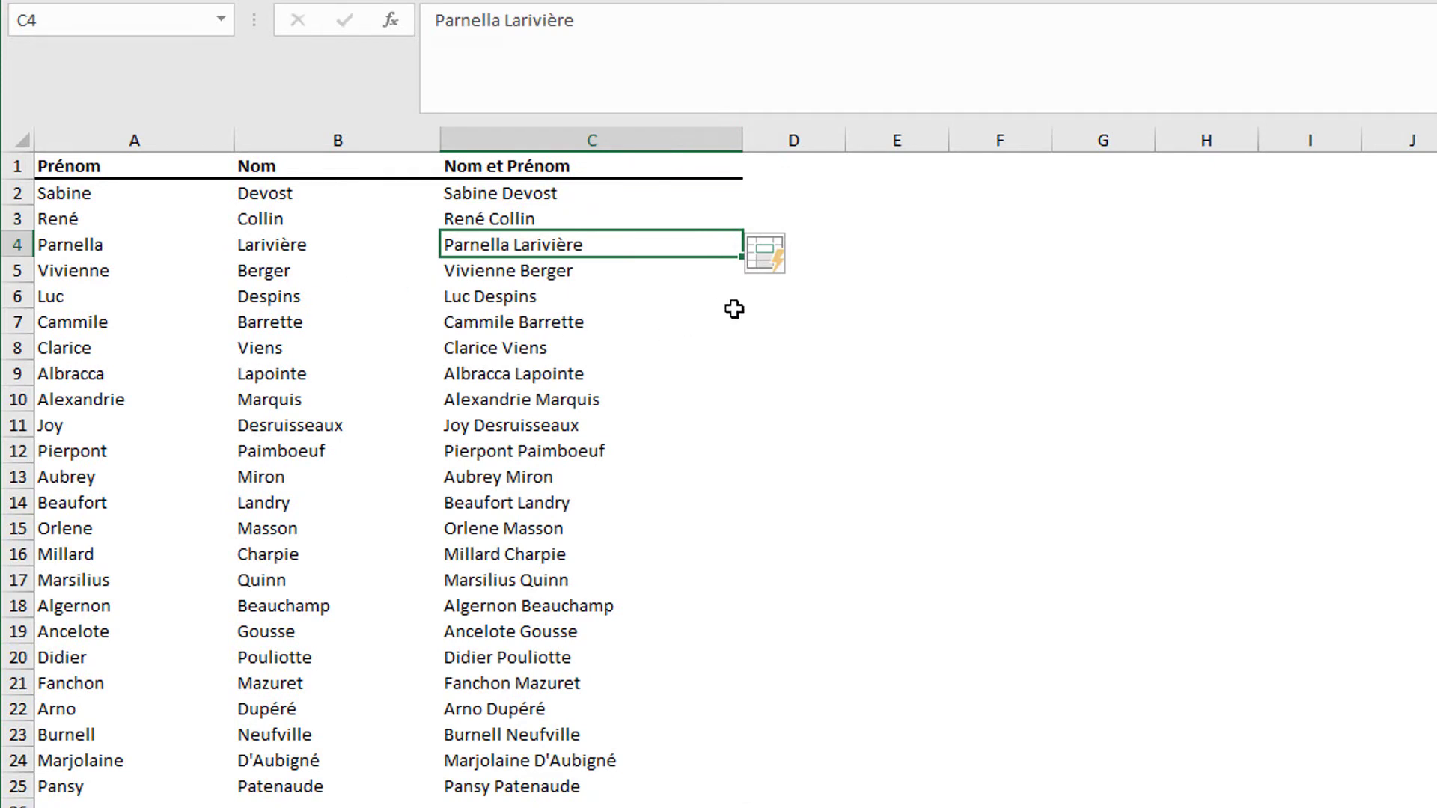
pyautogui.click(807, 260)
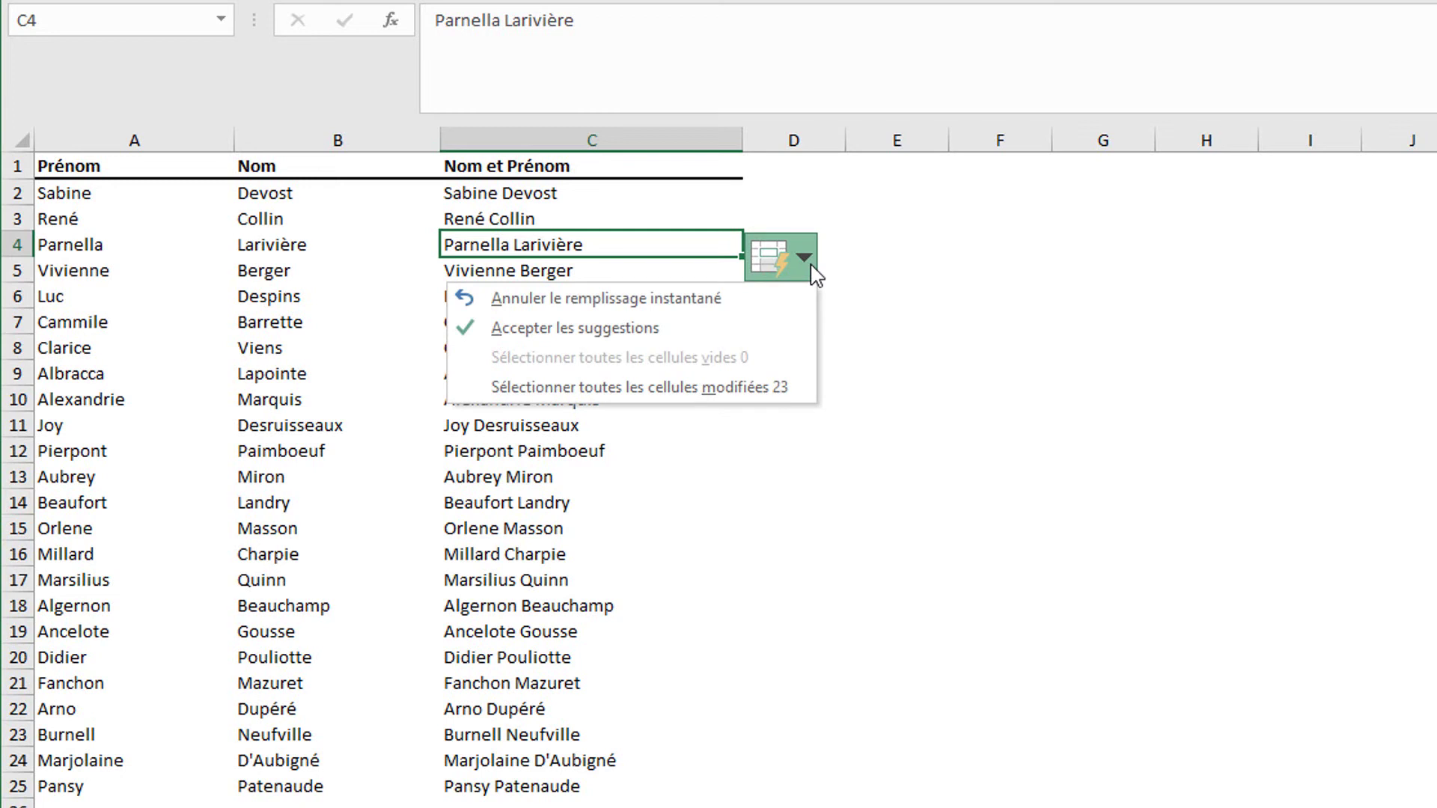
pyautogui.click(687, 329)
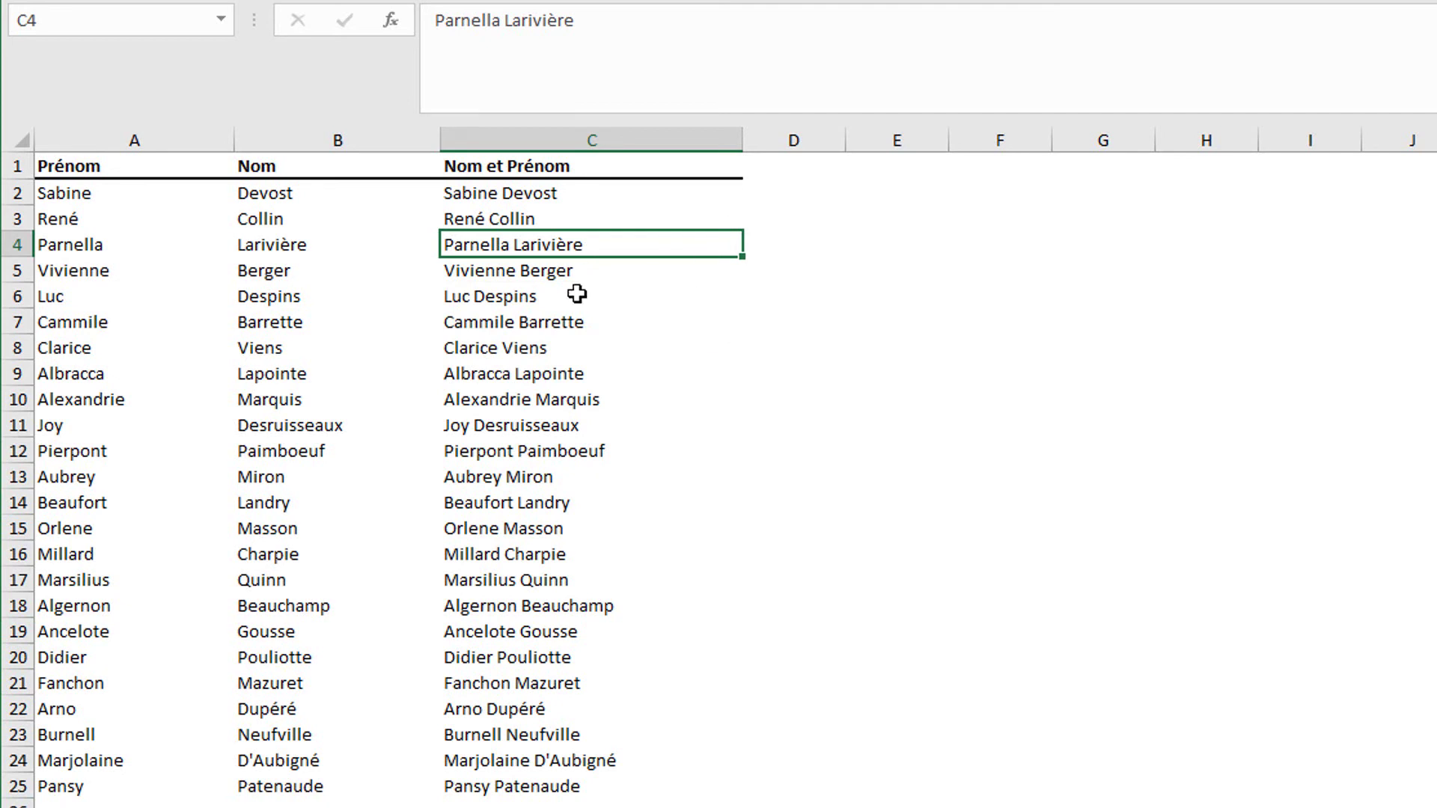
pyautogui.click(545, 338)
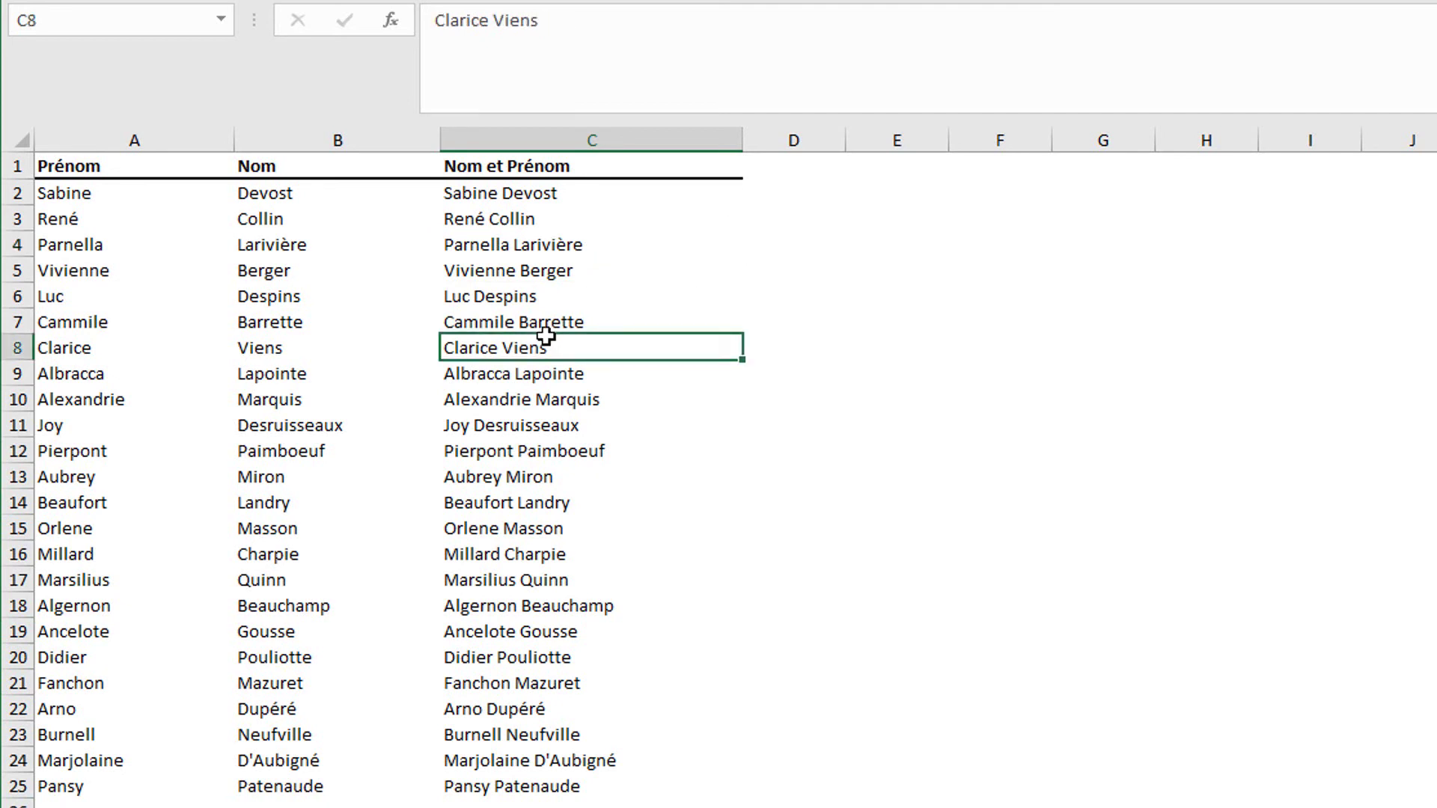